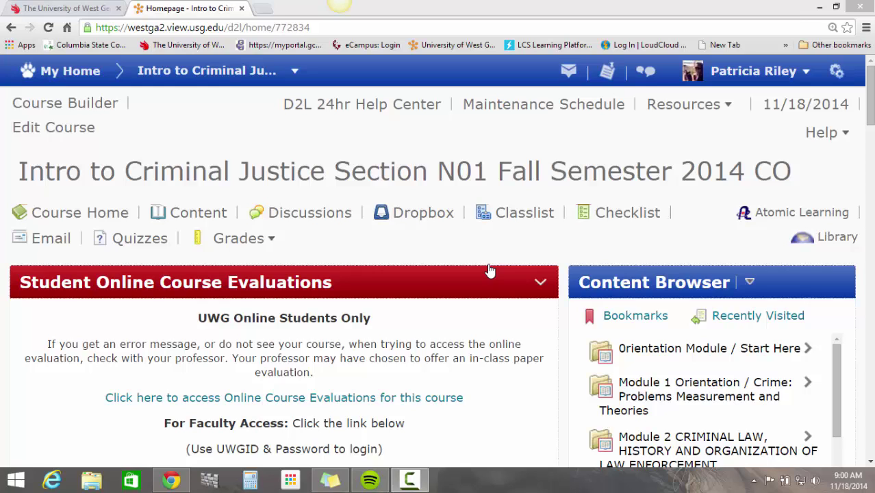
Step: Open the Ingram Library home page from the course's Resources links, then close that tab
{"action": "left_click", "coordinate": [839, 240]}
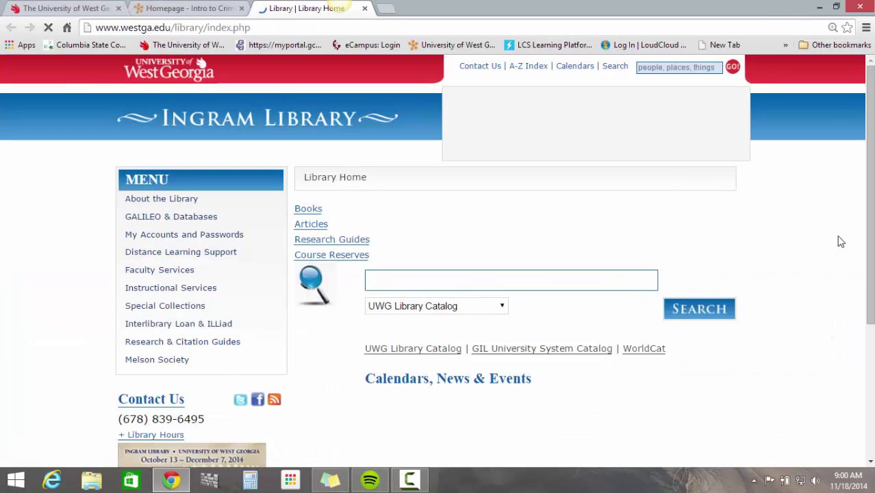
{"action": "left_click", "coordinate": [365, 9]}
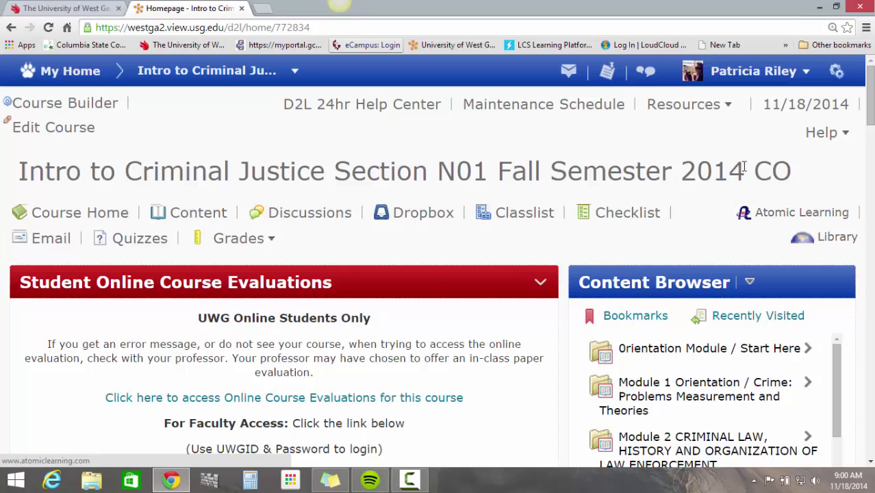
{"action": "left_click", "coordinate": [726, 106]}
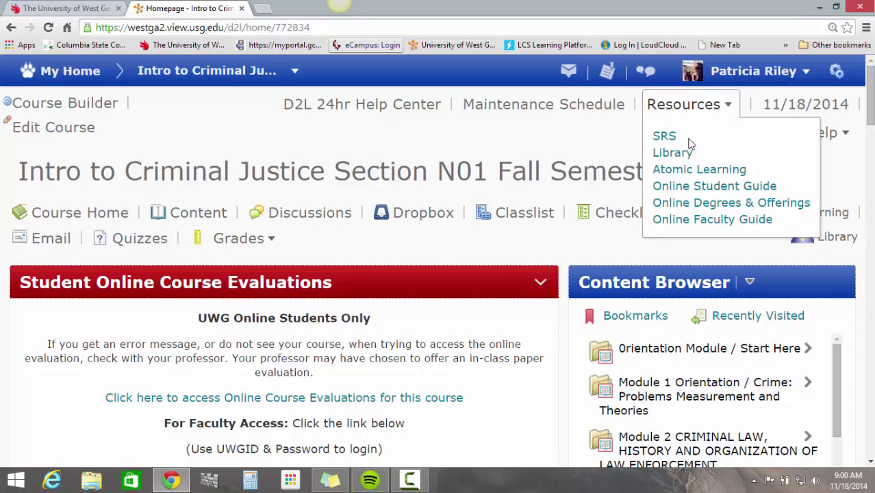
{"action": "left_click", "coordinate": [667, 152]}
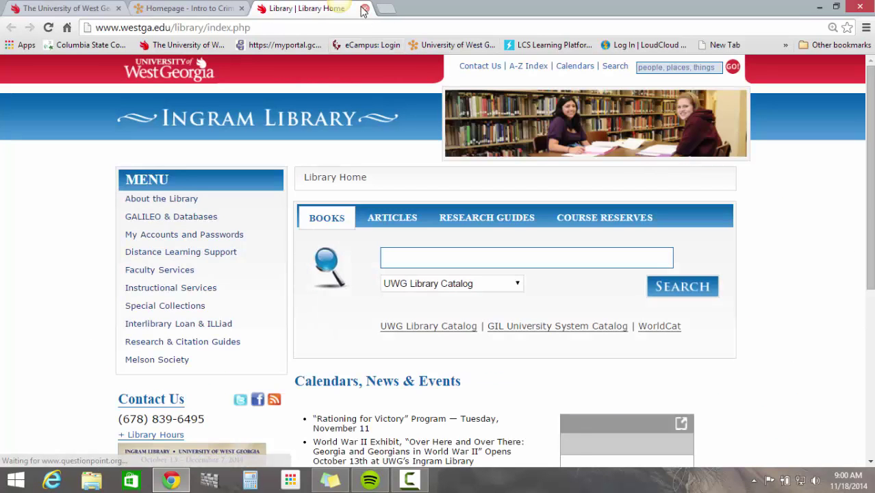
{"action": "left_click", "coordinate": [364, 9]}
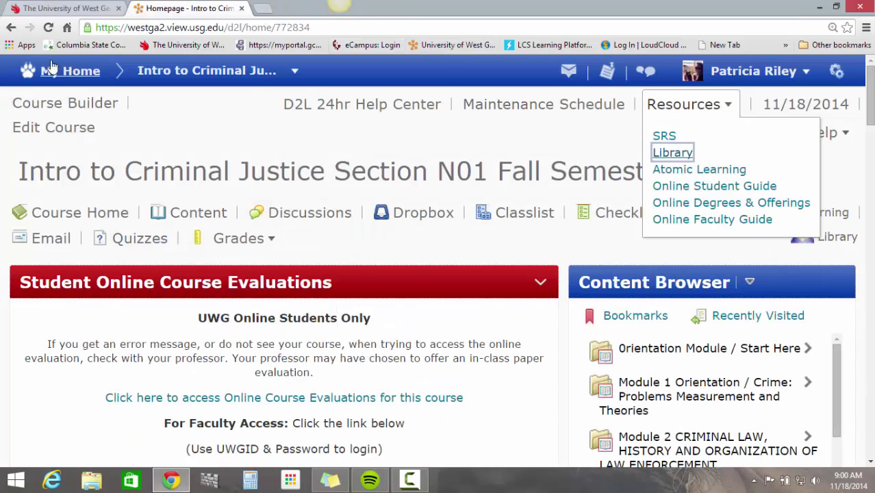
Step: Reach the Ingram Library through the university site's Current Student menu, then return to the course home page
{"action": "left_click", "coordinate": [22, 9]}
{"action": "mouse_move", "coordinate": [174, 146]}
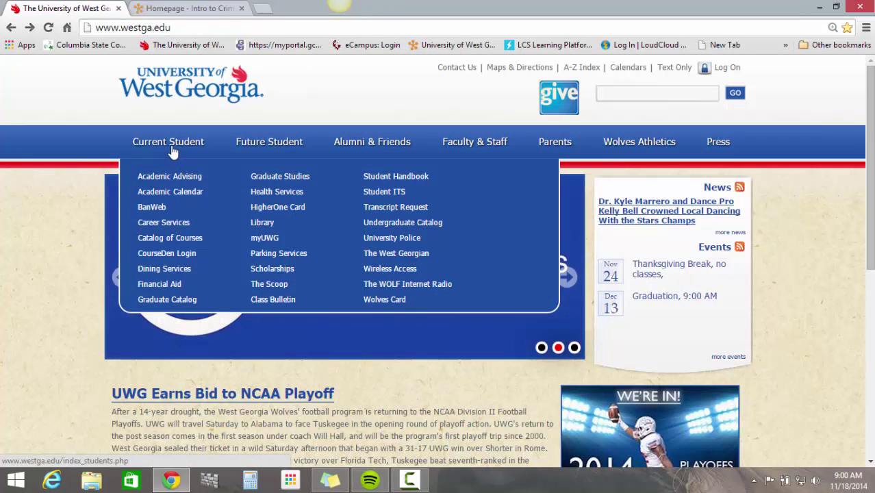
{"action": "left_click", "coordinate": [265, 225]}
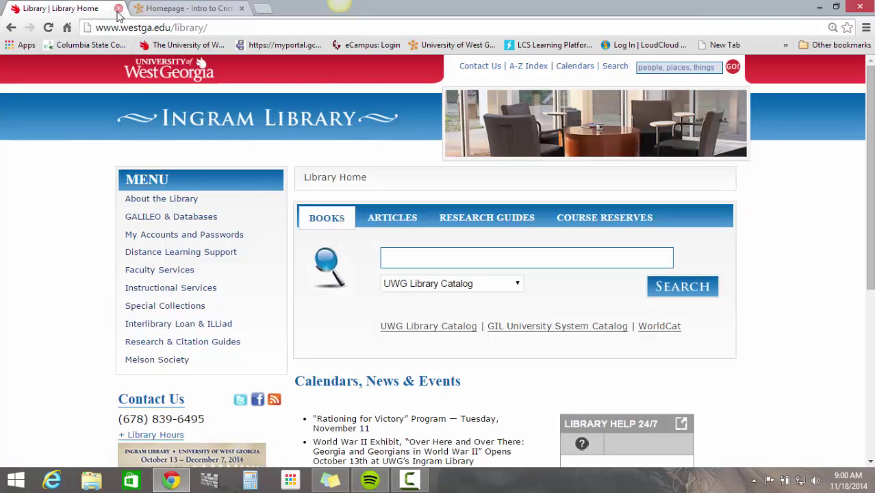
{"action": "left_click", "coordinate": [142, 9]}
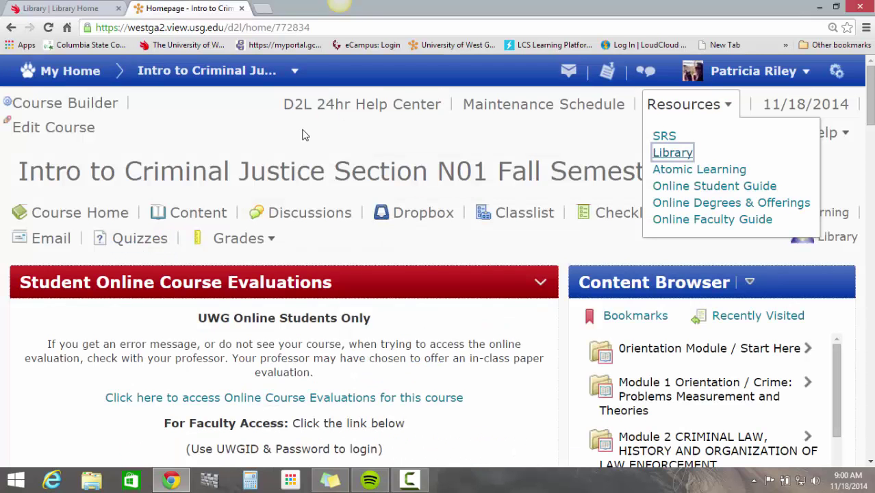
{"action": "left_click", "coordinate": [501, 251]}
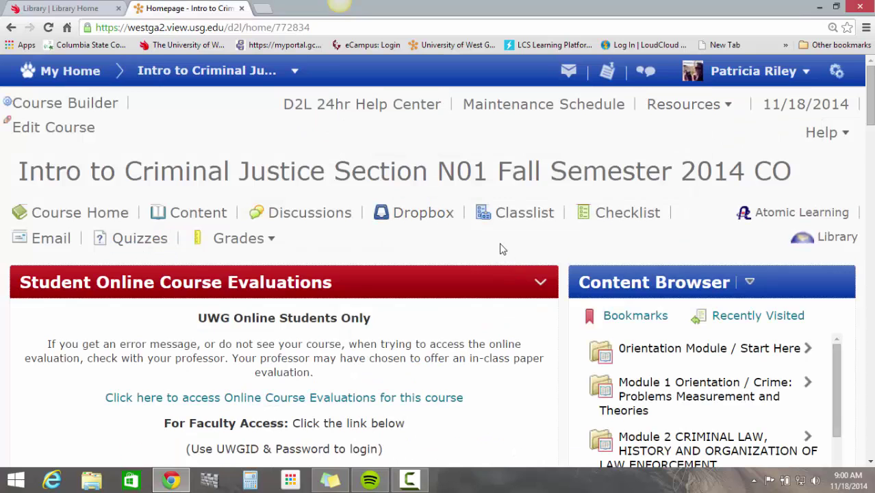
{"action": "left_click", "coordinate": [834, 244]}
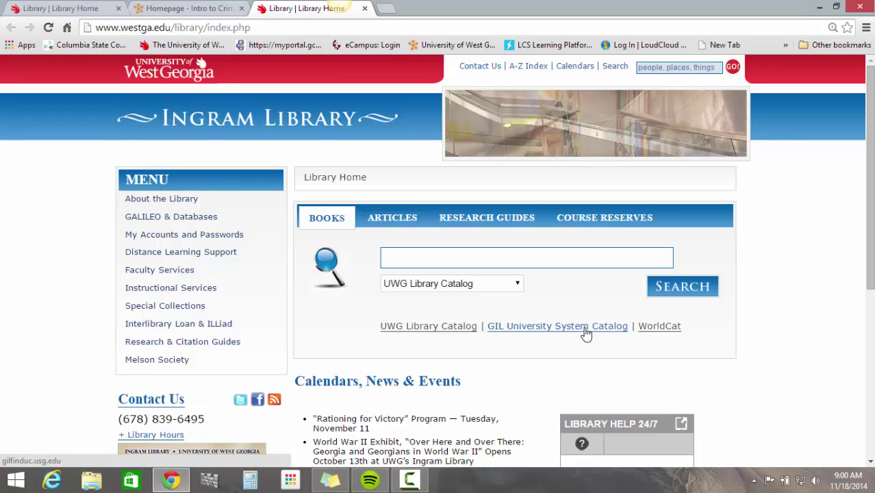
{"action": "left_click", "coordinate": [176, 242]}
{"action": "scroll", "coordinate": [481, 313], "scroll_direction": "down", "scroll_amount": 2}
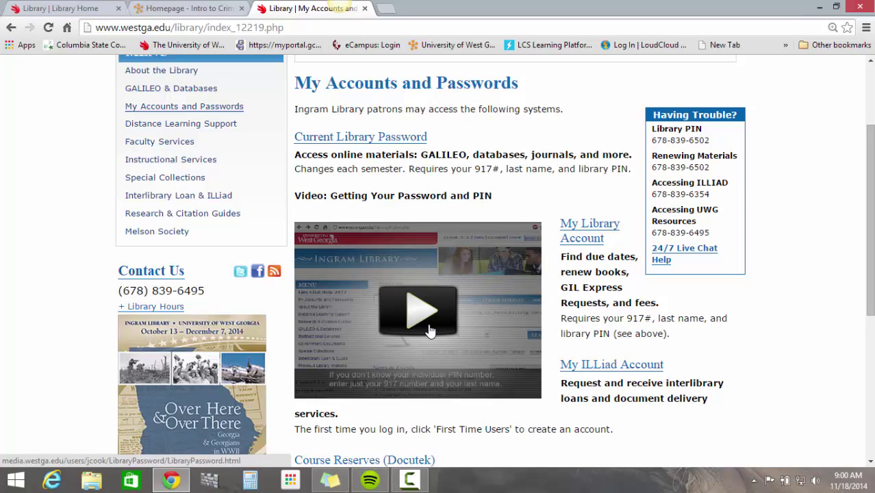
{"action": "left_click", "coordinate": [365, 9]}
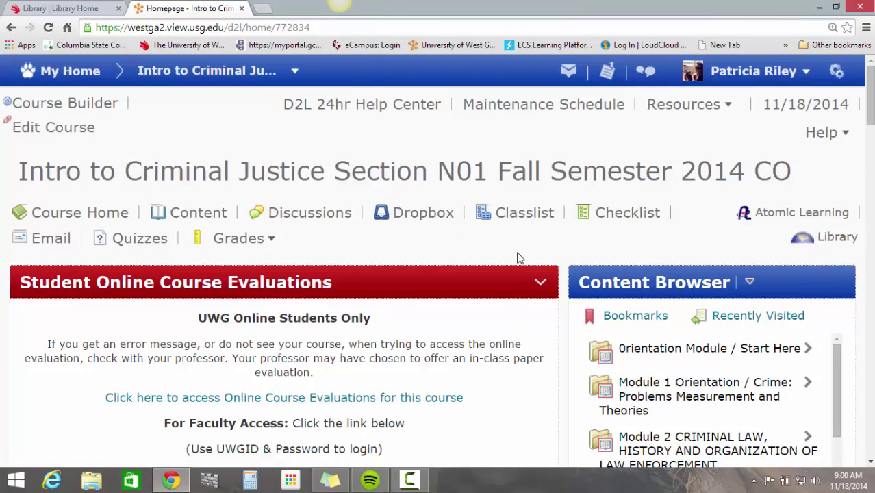
Step: Select and copy the GALILEO password shown in the Library Help 24/7 box
{"action": "scroll", "coordinate": [516, 251], "scroll_direction": "down", "scroll_amount": 8}
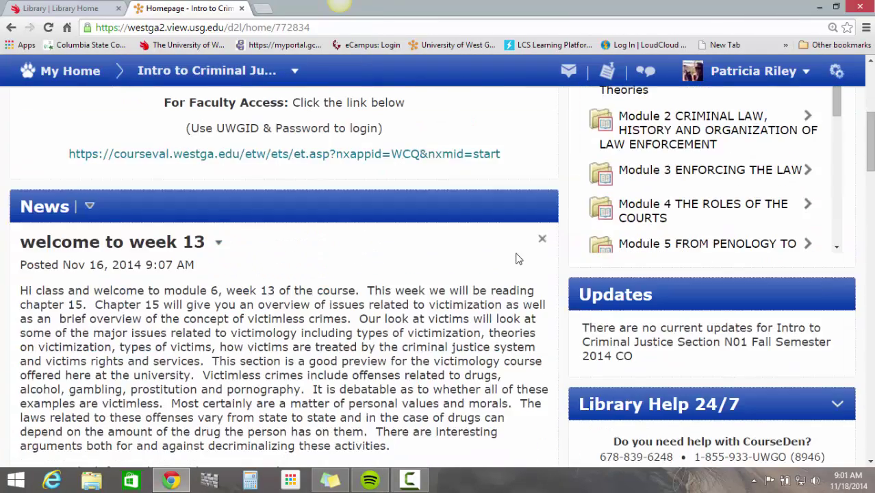
{"action": "scroll", "coordinate": [517, 255], "scroll_direction": "down", "scroll_amount": 2}
{"action": "scroll", "coordinate": [517, 259], "scroll_direction": "up", "scroll_amount": 1}
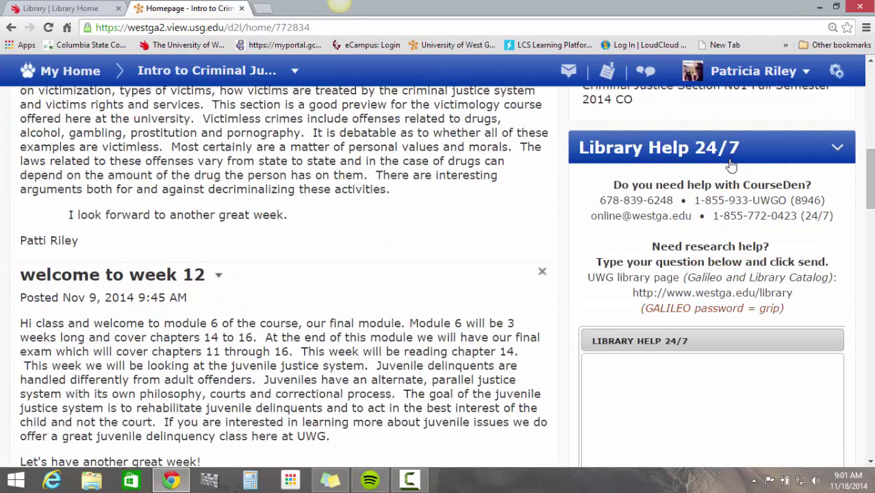
{"action": "scroll", "coordinate": [695, 277], "scroll_direction": "down", "scroll_amount": 3}
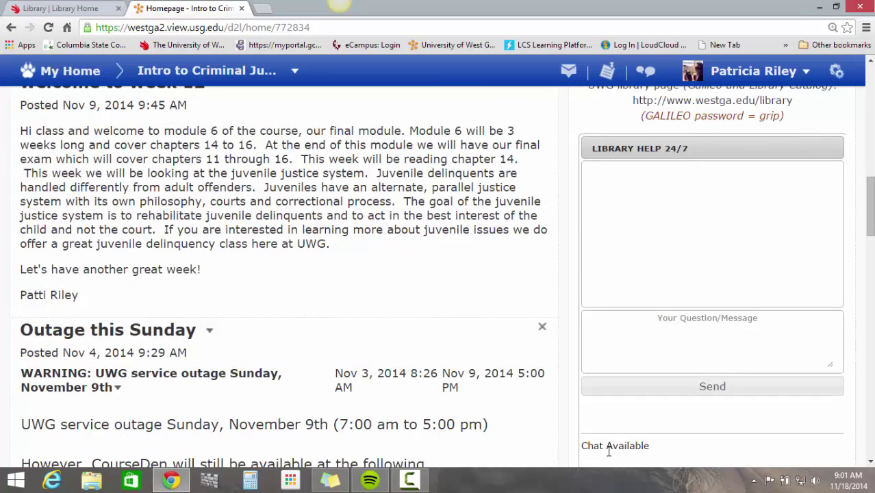
{"action": "scroll", "coordinate": [651, 347], "scroll_direction": "up", "scroll_amount": 2}
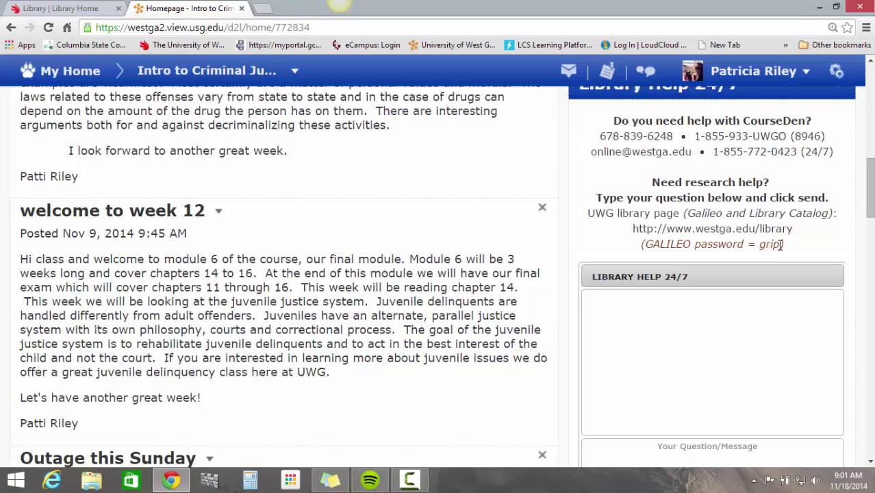
{"action": "left_click_drag", "start_coordinate": [776, 246], "coordinate": [766, 248]}
{"action": "right_click", "coordinate": [765, 248]}
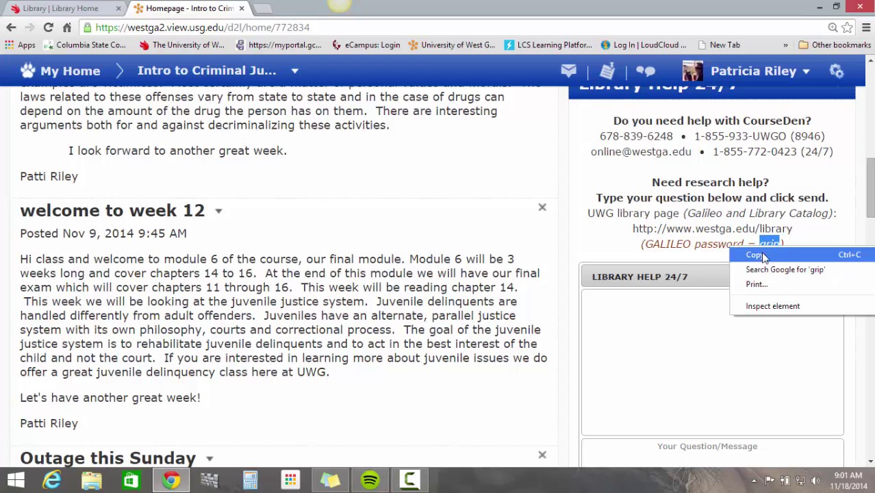
{"action": "left_click", "coordinate": [756, 256]}
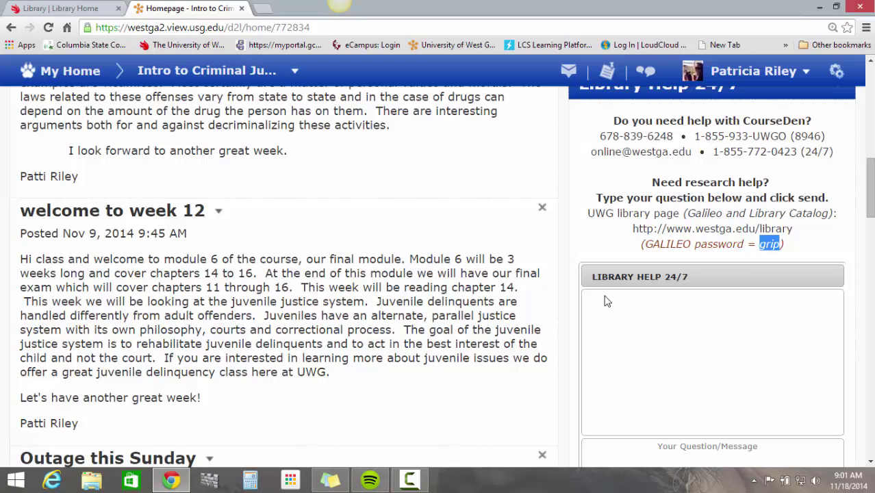
{"action": "scroll", "coordinate": [604, 301], "scroll_direction": "up", "scroll_amount": 8}
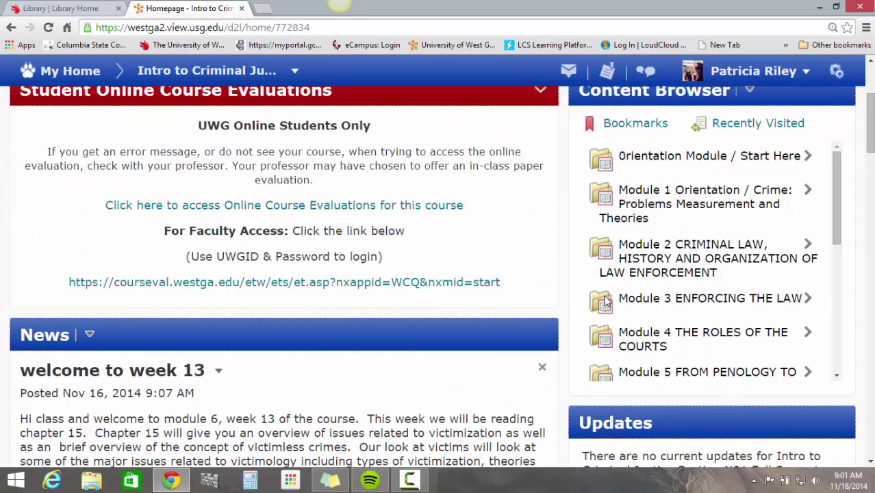
Step: Open GALILEO's All Databases A-Z list via the library's Articles search and Browse databases option
{"action": "scroll", "coordinate": [605, 302], "scroll_direction": "up", "scroll_amount": 1}
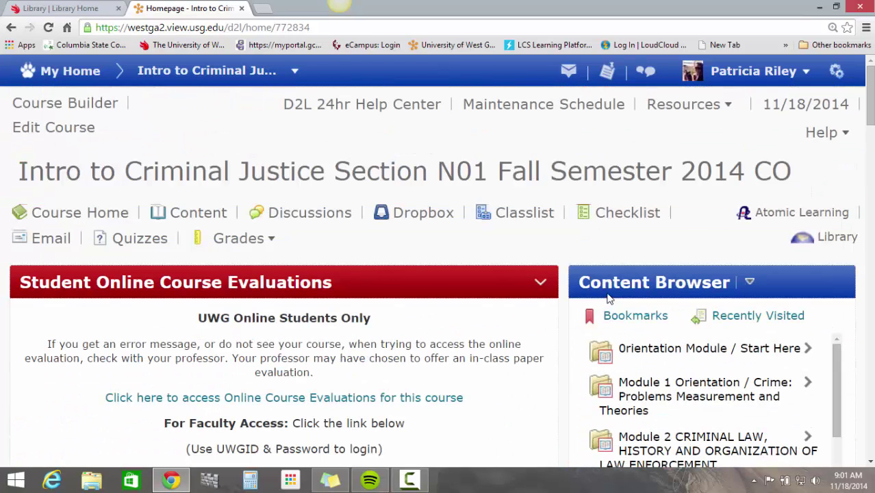
{"action": "left_click", "coordinate": [833, 237]}
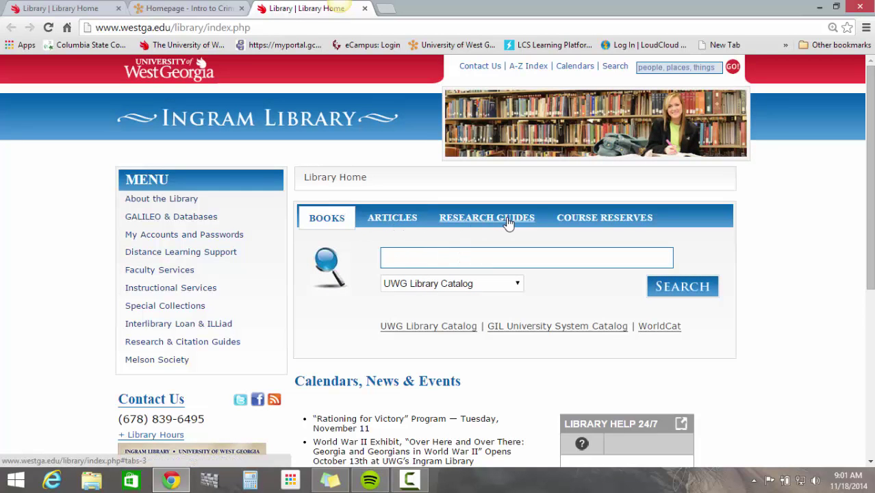
{"action": "left_click", "coordinate": [398, 223]}
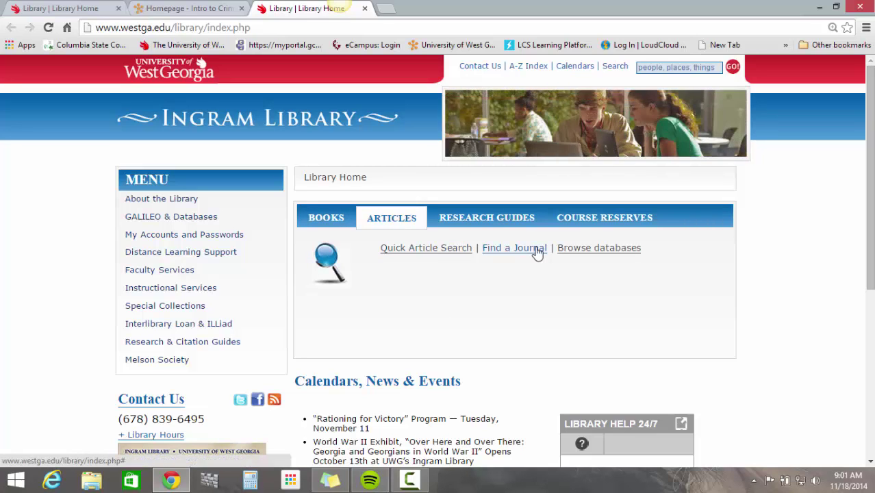
{"action": "left_click", "coordinate": [590, 252]}
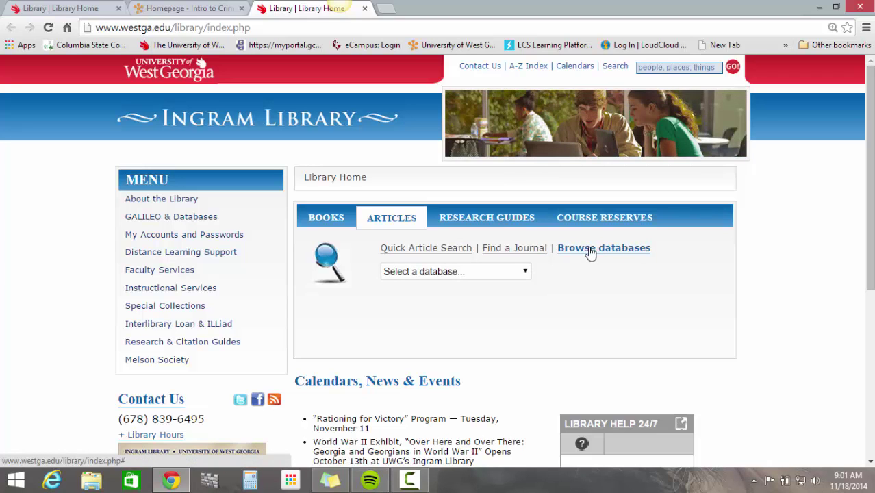
{"action": "left_click", "coordinate": [526, 274]}
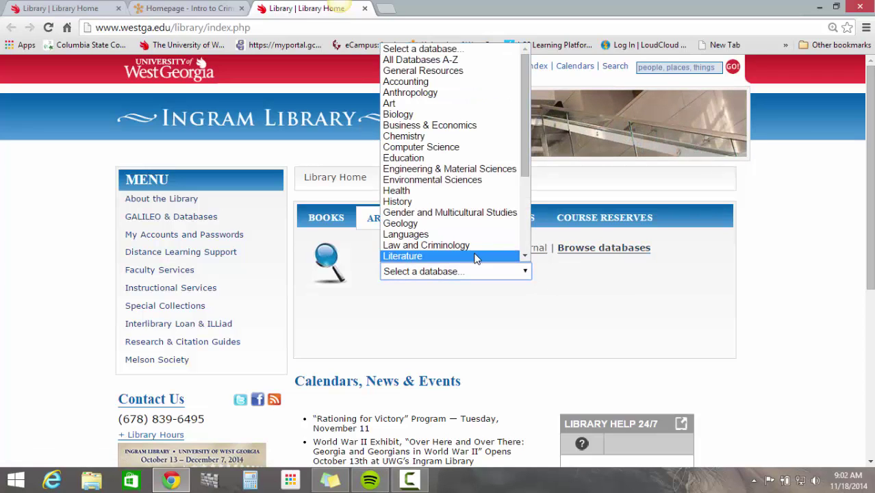
{"action": "left_click", "coordinate": [437, 60]}
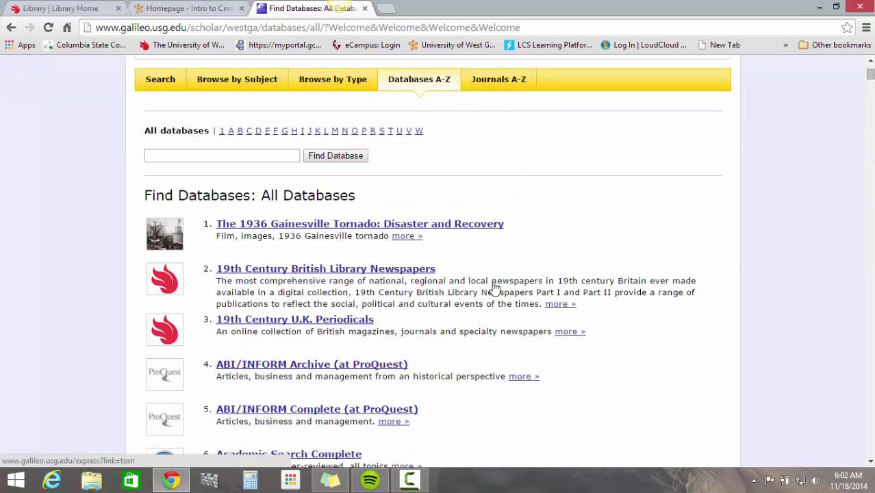
{"action": "left_click", "coordinate": [285, 132]}
{"action": "scroll", "coordinate": [539, 312], "scroll_direction": "down", "scroll_amount": 7}
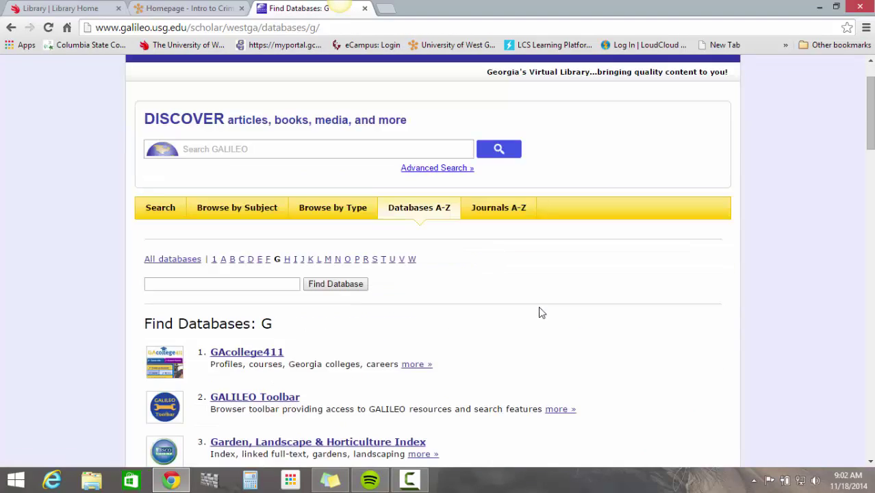
{"action": "scroll", "coordinate": [539, 312], "scroll_direction": "down", "scroll_amount": 17}
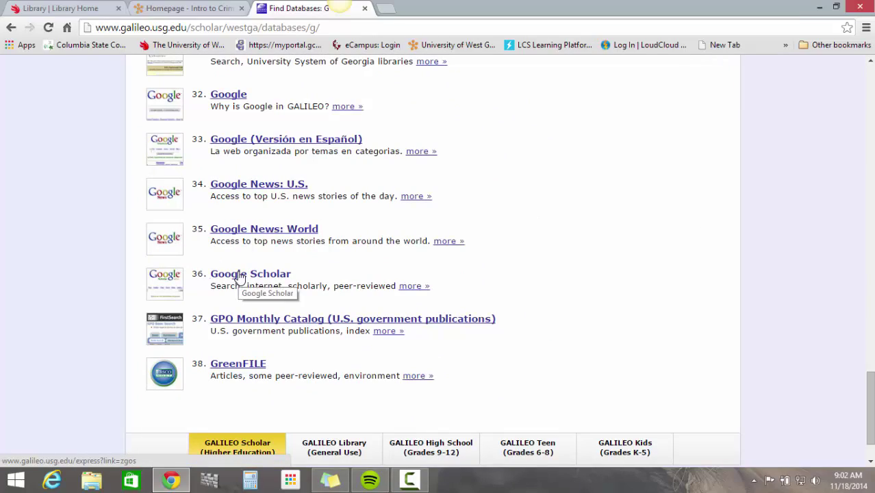
{"action": "scroll", "coordinate": [419, 318], "scroll_direction": "up", "scroll_amount": 16}
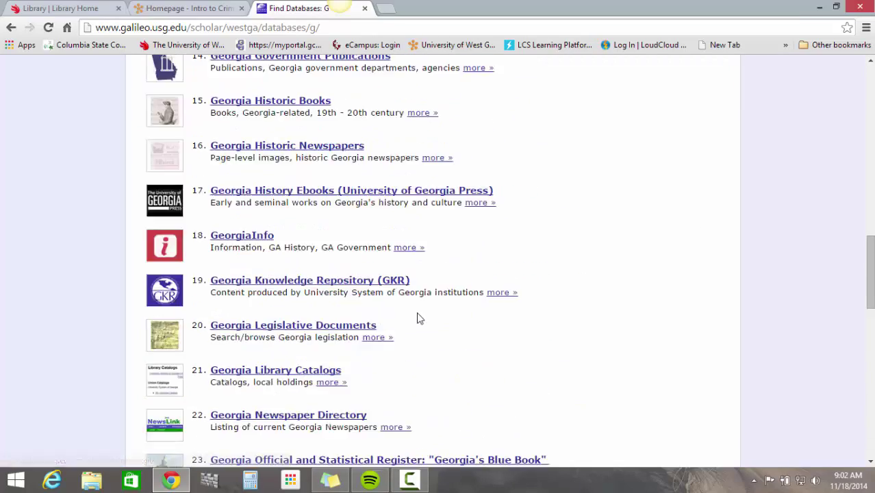
{"action": "scroll", "coordinate": [417, 315], "scroll_direction": "up", "scroll_amount": 9}
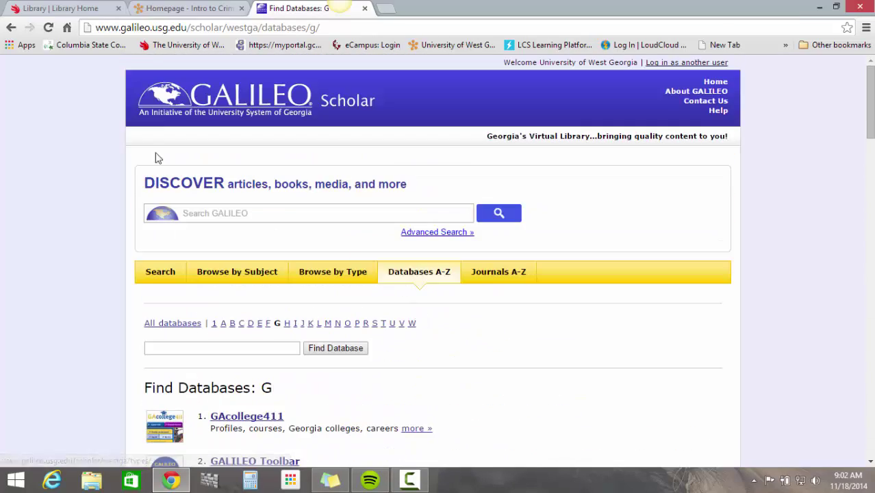
{"action": "left_click", "coordinate": [11, 28]}
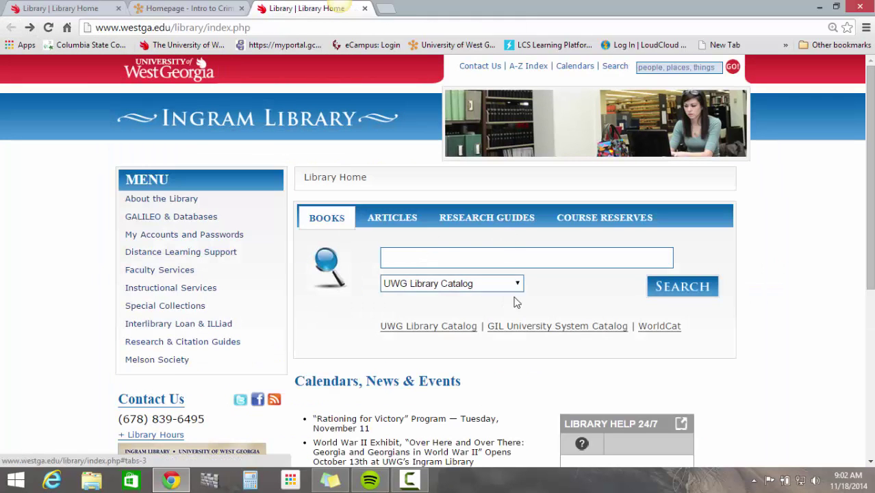
{"action": "left_click", "coordinate": [393, 219]}
{"action": "left_click", "coordinate": [614, 248]}
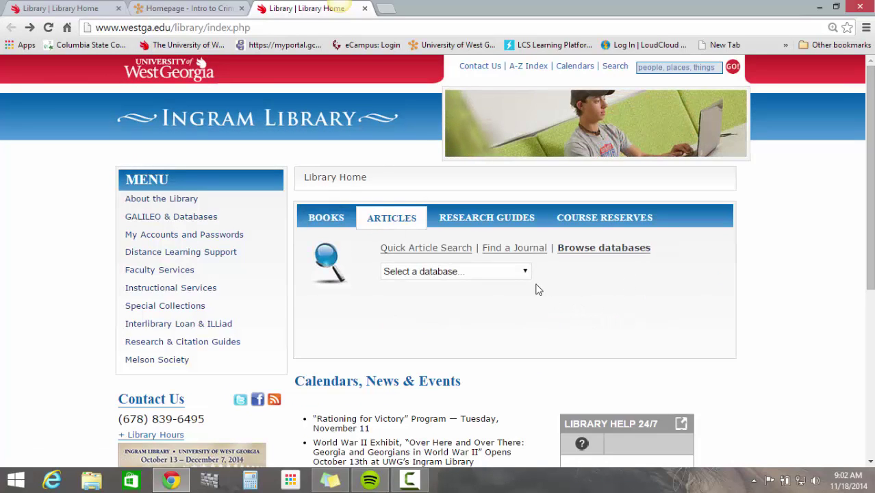
{"action": "left_click", "coordinate": [525, 272]}
{"action": "left_click", "coordinate": [476, 245]}
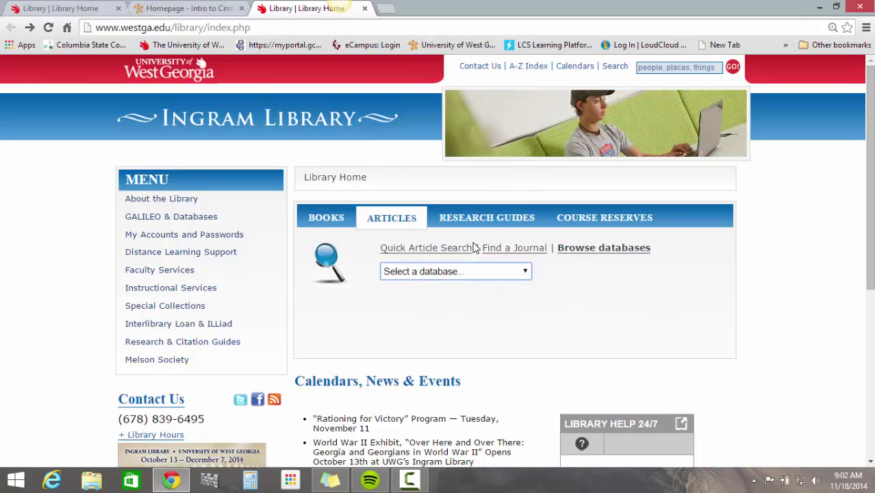
{"action": "scroll", "coordinate": [528, 352], "scroll_direction": "down", "scroll_amount": 2}
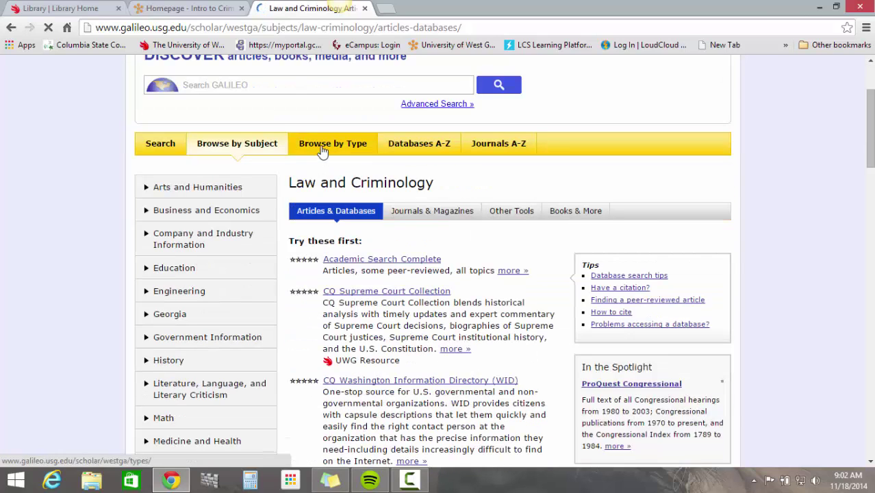
{"action": "left_click", "coordinate": [359, 83]}
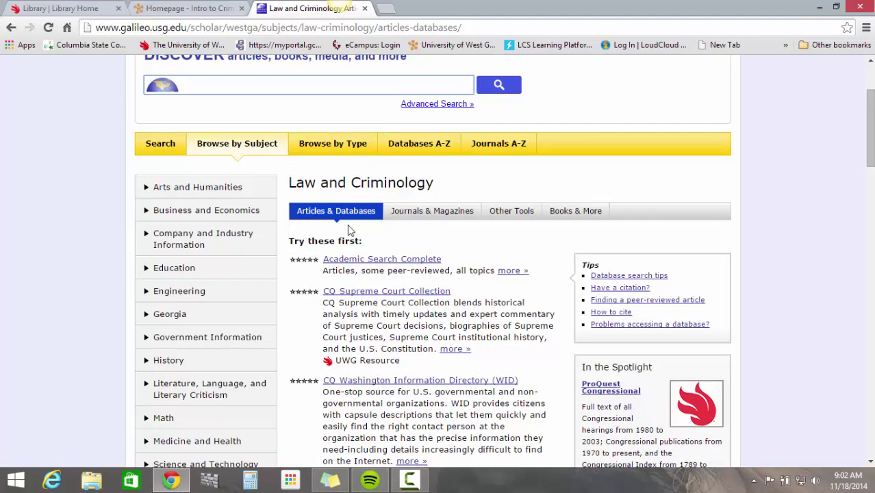
{"action": "left_click", "coordinate": [11, 28]}
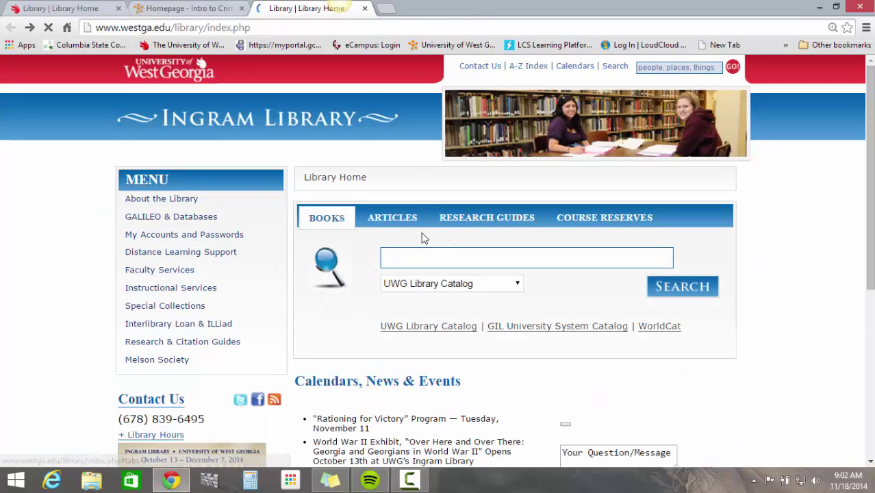
Step: Run a GALILEO Quick Article Search for 'crime rates in the U.S.'
{"action": "left_click", "coordinate": [406, 224]}
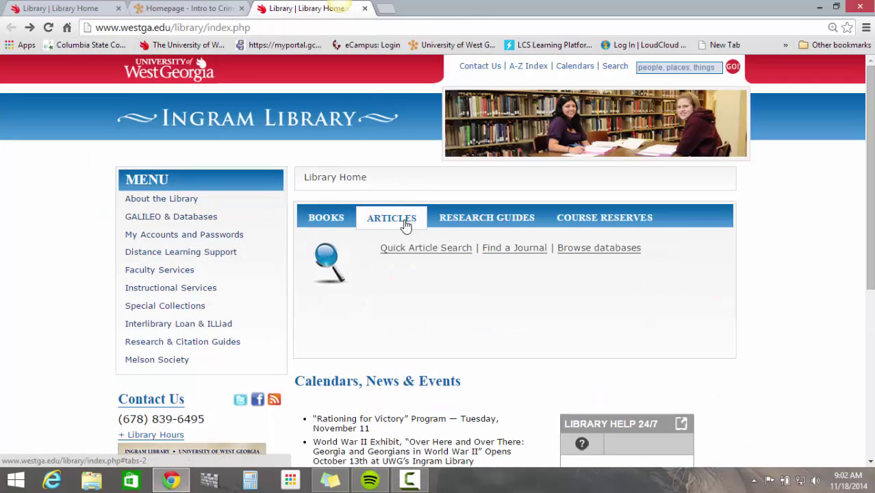
{"action": "left_click", "coordinate": [417, 250]}
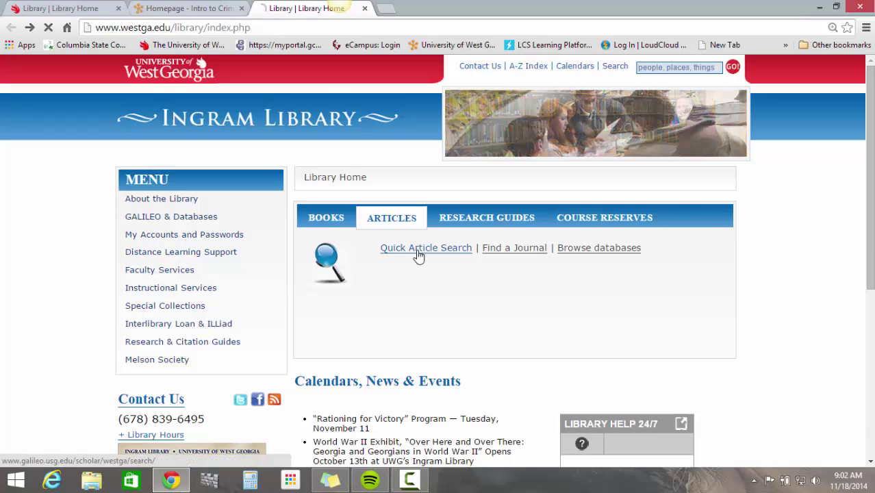
{"action": "left_click", "coordinate": [349, 212]}
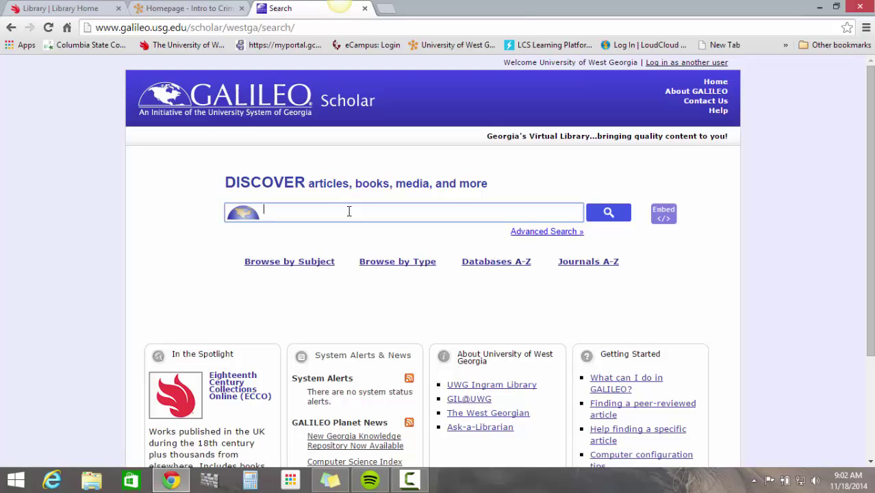
{"action": "type", "text": "crime rates in the U.S."}
{"action": "left_click", "coordinate": [603, 219]}
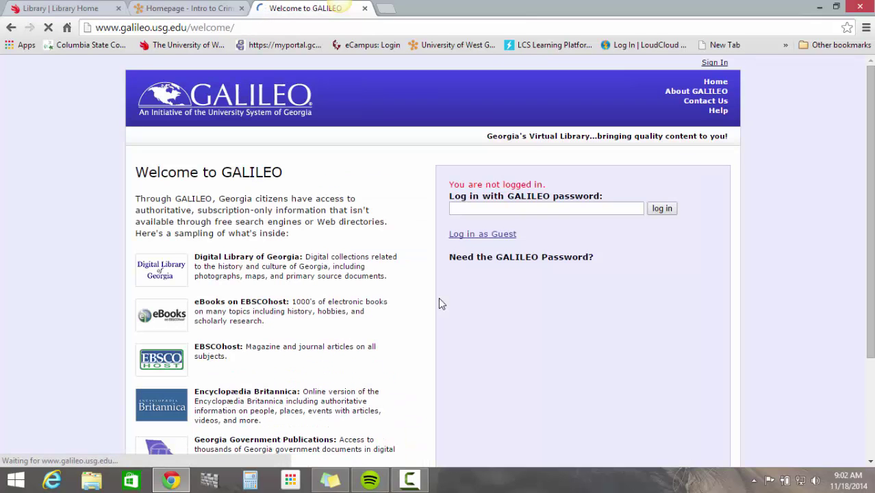
Step: Paste the copied GALILEO password into the login field and log in
{"action": "left_click", "coordinate": [479, 211]}
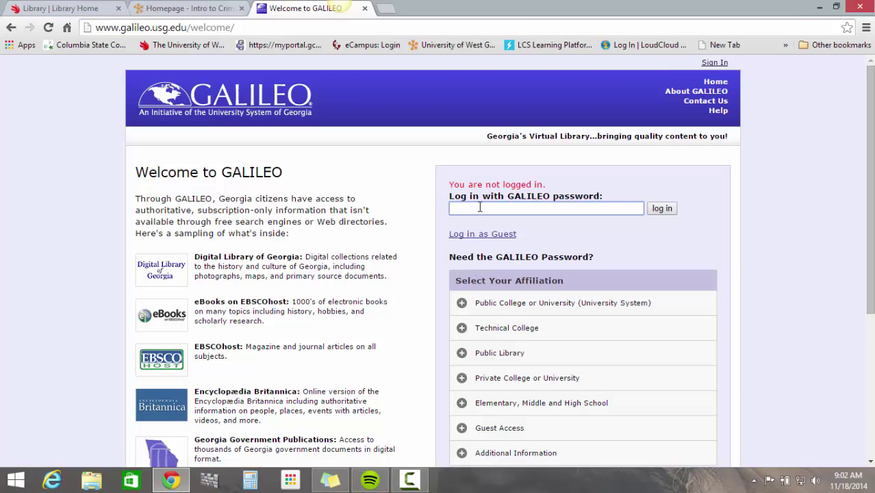
{"action": "right_click", "coordinate": [480, 207]}
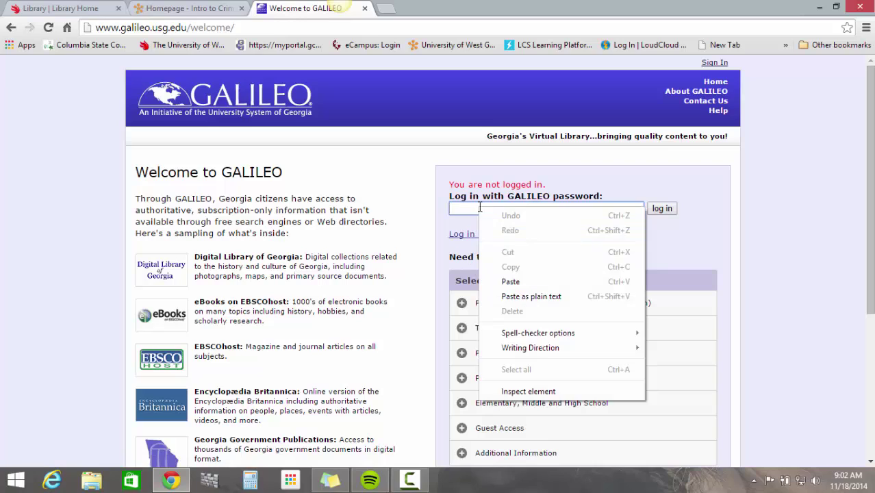
{"action": "left_click", "coordinate": [504, 281]}
{"action": "left_click", "coordinate": [663, 208]}
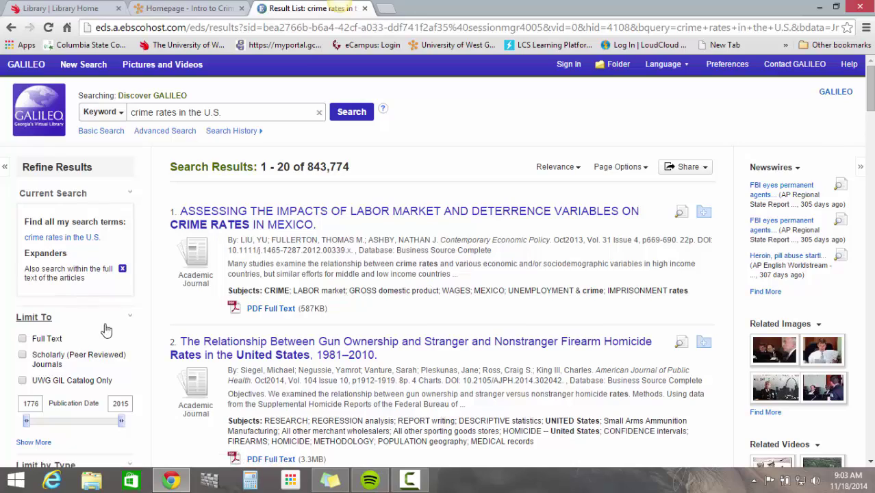
Step: Limit the crime rates results to Full Text and Scholarly (Peer Reviewed) Journals
{"action": "scroll", "coordinate": [109, 329], "scroll_direction": "down", "scroll_amount": 1}
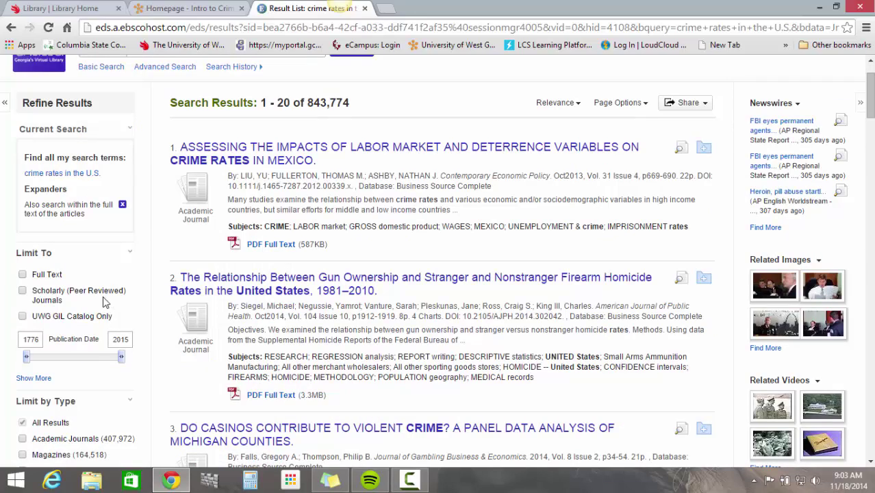
{"action": "left_click", "coordinate": [23, 275]}
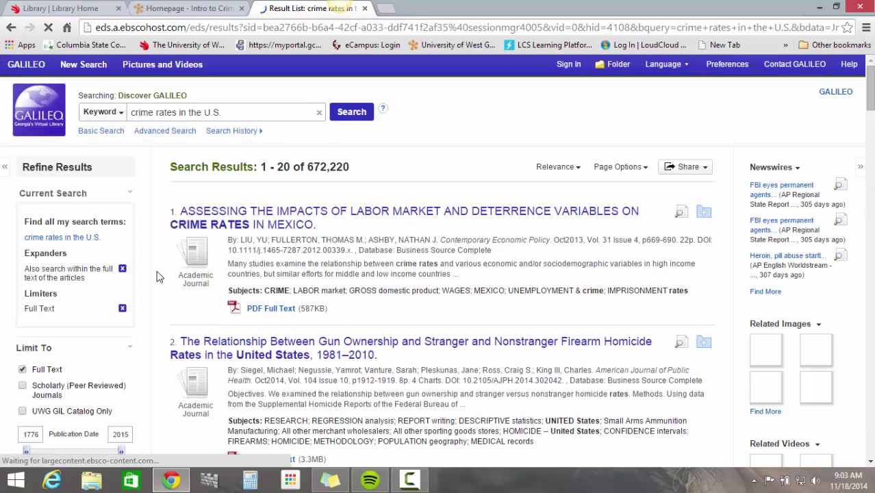
{"action": "scroll", "coordinate": [160, 302], "scroll_direction": "down", "scroll_amount": 1}
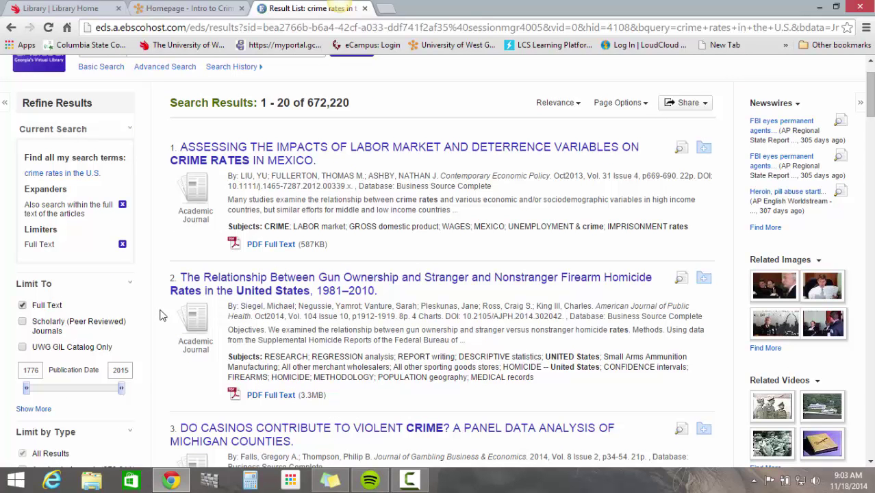
{"action": "left_click", "coordinate": [22, 322]}
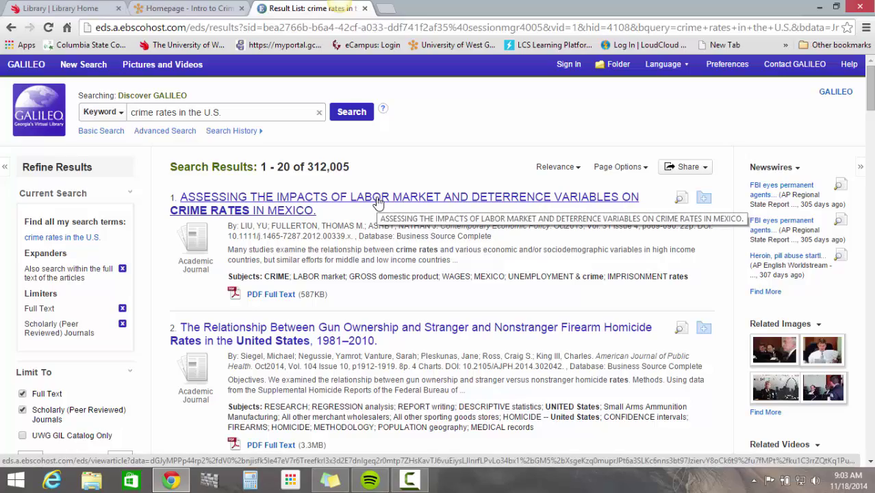
Step: Open the detailed record of the first article in the filtered results
{"action": "scroll", "coordinate": [398, 240], "scroll_direction": "down", "scroll_amount": 10}
{"action": "scroll", "coordinate": [412, 259], "scroll_direction": "down", "scroll_amount": 4}
{"action": "scroll", "coordinate": [414, 262], "scroll_direction": "up", "scroll_amount": 6}
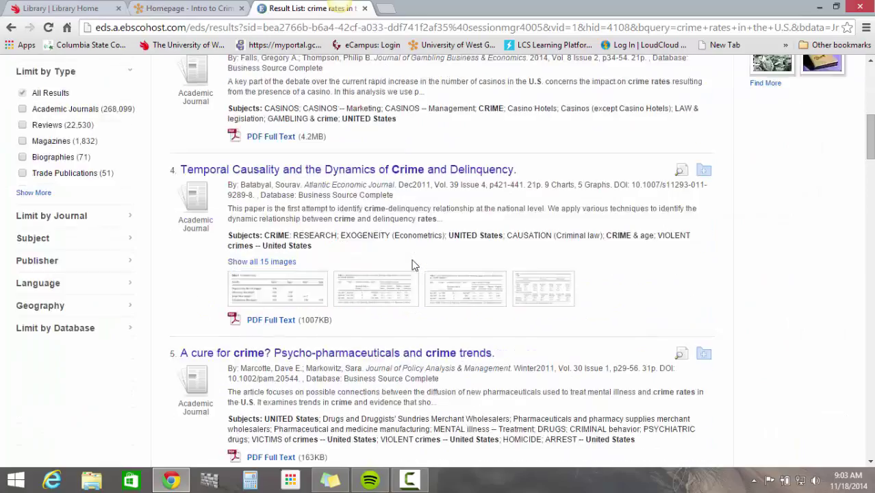
{"action": "scroll", "coordinate": [413, 265], "scroll_direction": "up", "scroll_amount": 10}
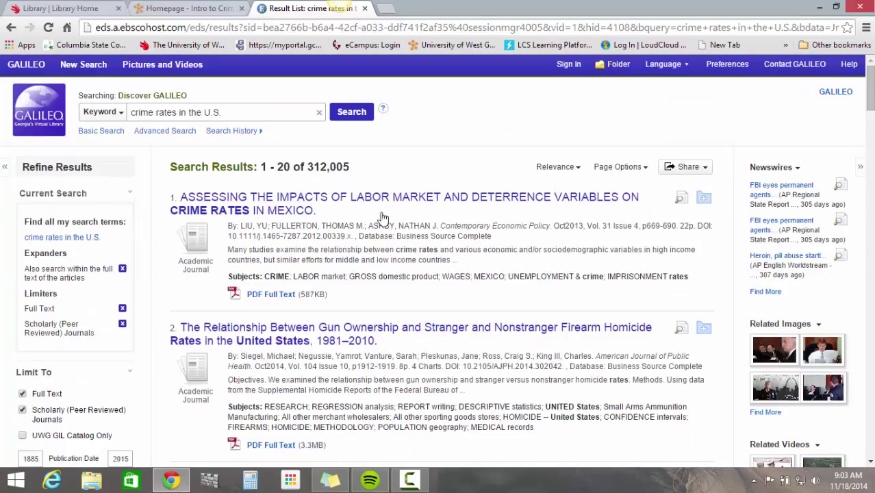
{"action": "left_click", "coordinate": [381, 206]}
{"action": "scroll", "coordinate": [477, 346], "scroll_direction": "down", "scroll_amount": 1}
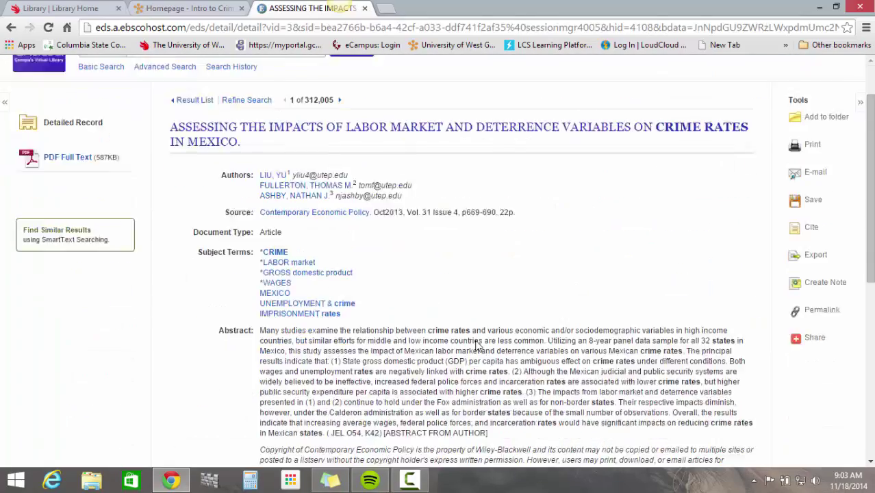
Step: Open the PDF Full Text of the Contemporary Economic Policy article on crime rates in Mexico
{"action": "scroll", "coordinate": [478, 346], "scroll_direction": "down", "scroll_amount": 2}
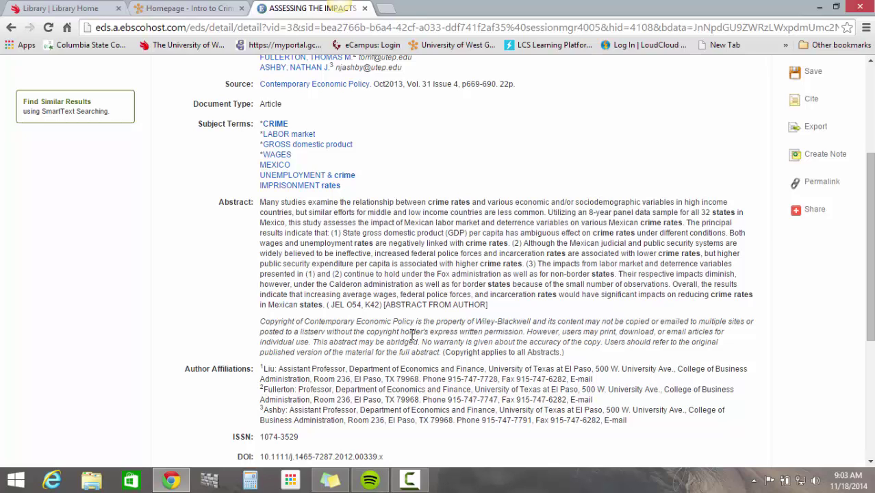
{"action": "scroll", "coordinate": [412, 334], "scroll_direction": "down", "scroll_amount": 2}
{"action": "scroll", "coordinate": [412, 335], "scroll_direction": "up", "scroll_amount": 5}
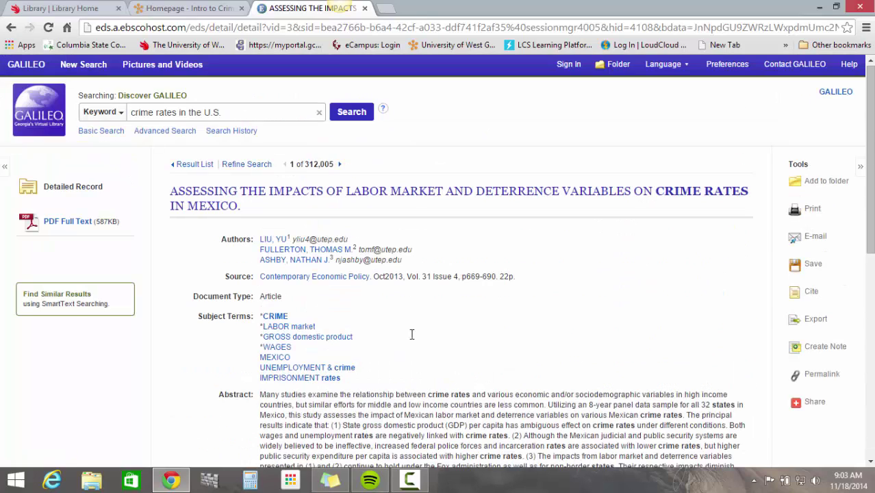
{"action": "left_click", "coordinate": [71, 226]}
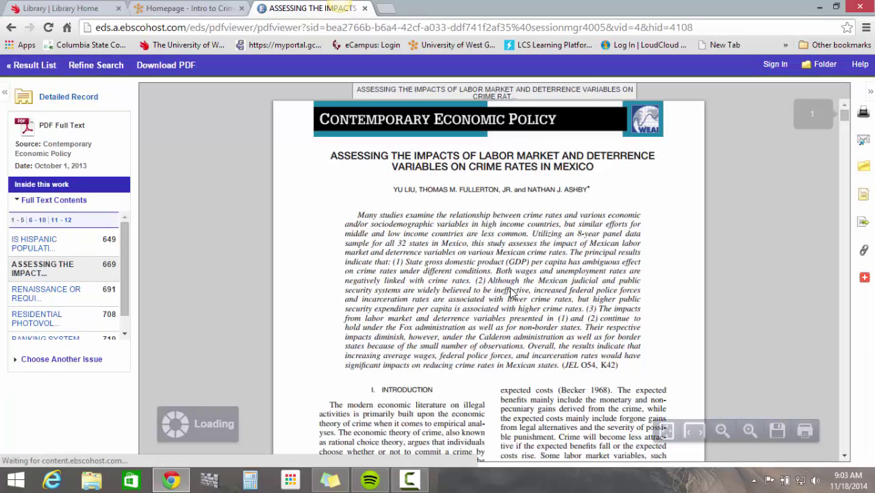
Step: Start saving the article PDF, then cancel the Save As dialog
{"action": "scroll", "coordinate": [510, 289], "scroll_direction": "down", "scroll_amount": 6}
{"action": "scroll", "coordinate": [510, 293], "scroll_direction": "down", "scroll_amount": 3}
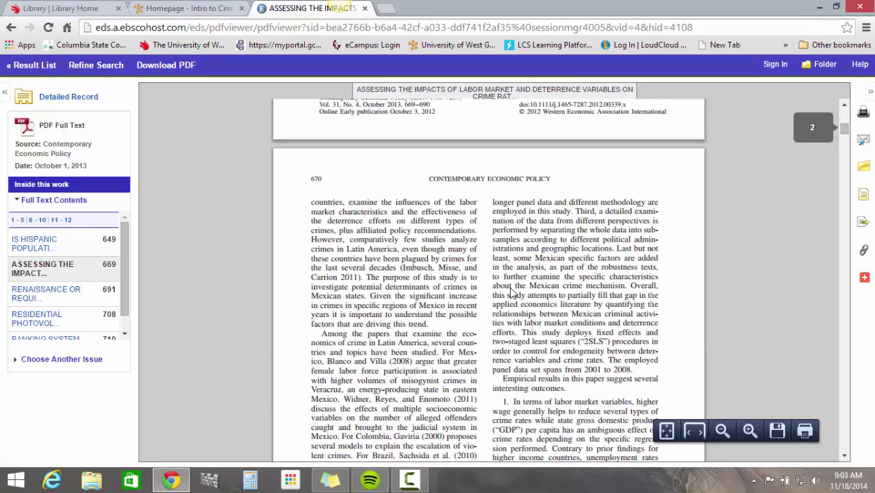
{"action": "left_click", "coordinate": [778, 430]}
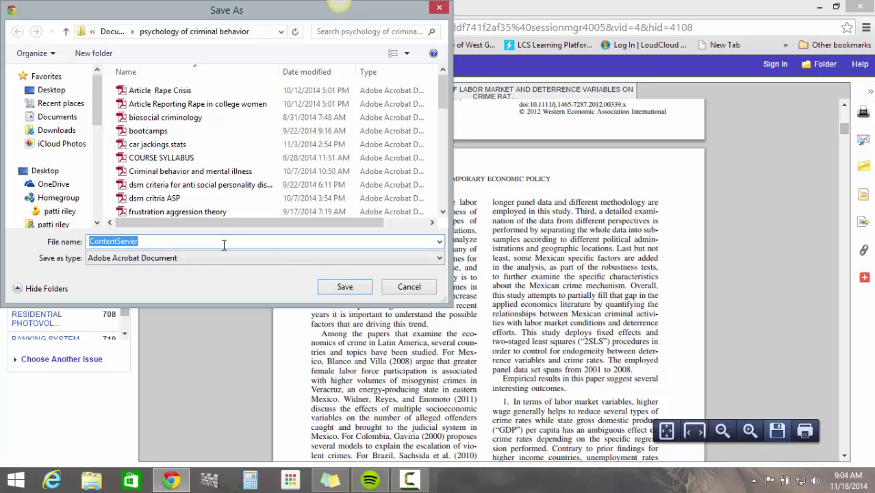
{"action": "left_click", "coordinate": [439, 8]}
Step: Return to the article's detailed record and close the tab to reach the course homepage
{"action": "scroll", "coordinate": [250, 247], "scroll_direction": "up", "scroll_amount": 4}
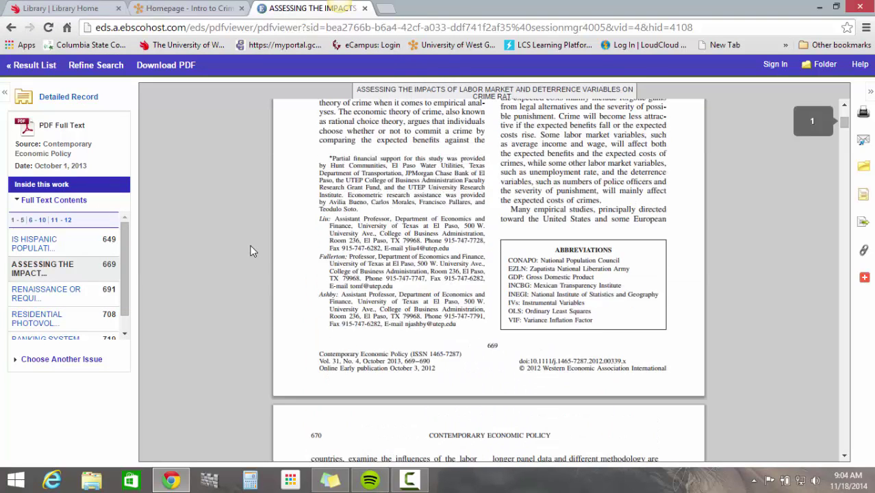
{"action": "scroll", "coordinate": [251, 250], "scroll_direction": "up", "scroll_amount": 2}
{"action": "scroll", "coordinate": [250, 251], "scroll_direction": "up", "scroll_amount": 3}
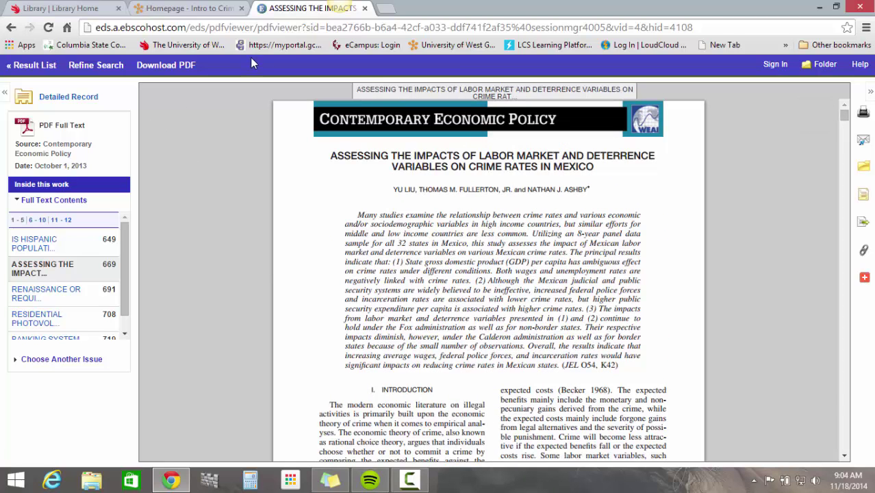
{"action": "left_click", "coordinate": [60, 98]}
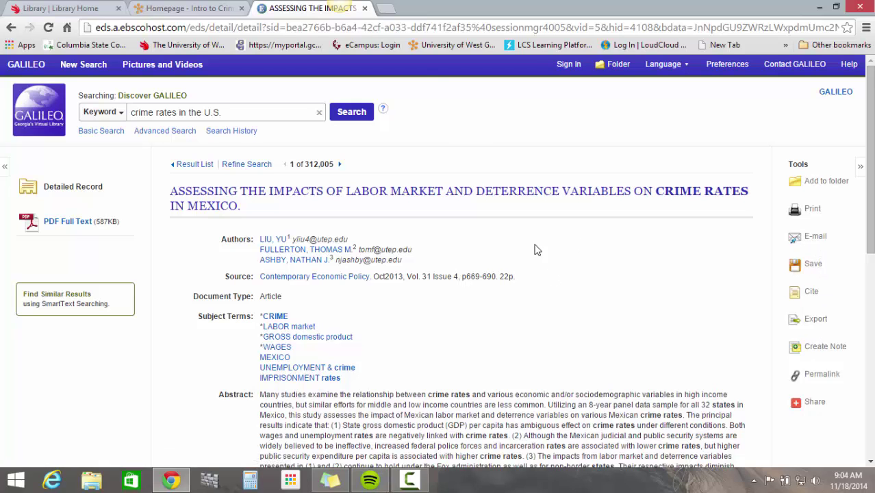
{"action": "left_click", "coordinate": [365, 8]}
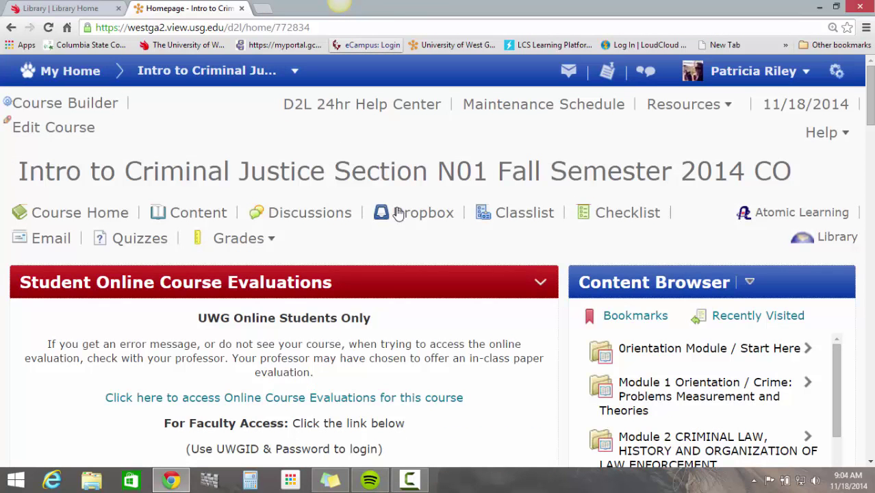